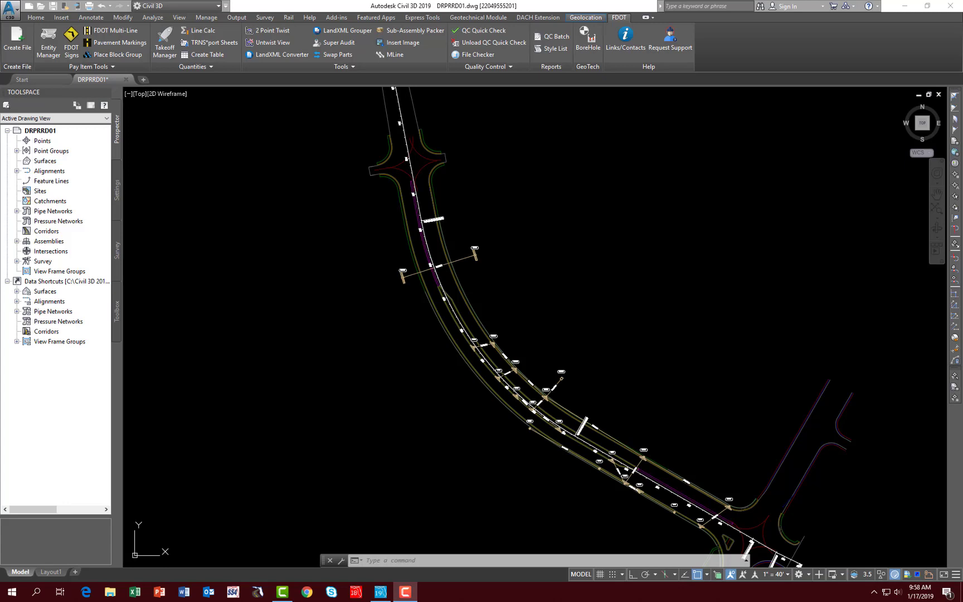
click(49, 42)
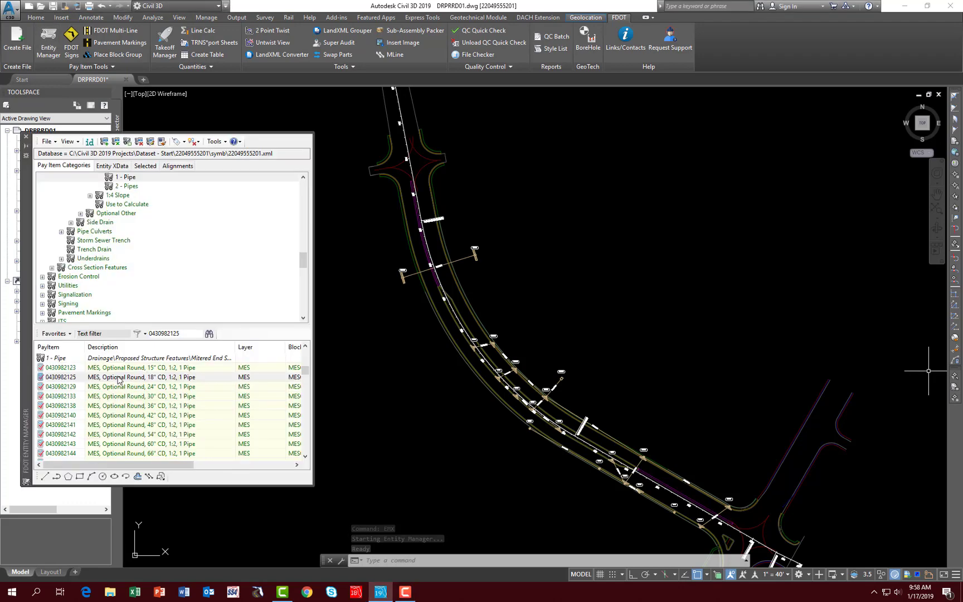
right_click(121, 379)
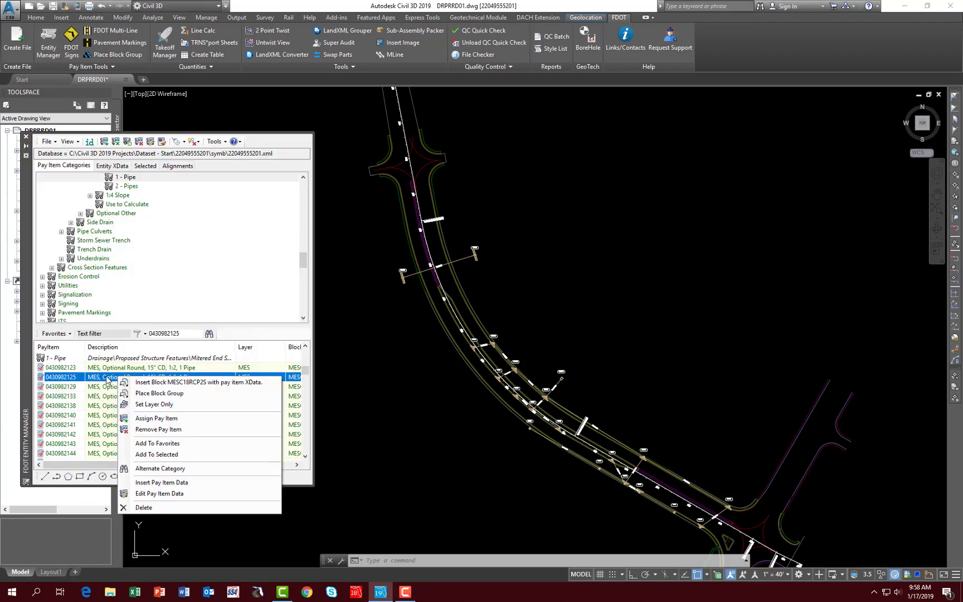
click(161, 494)
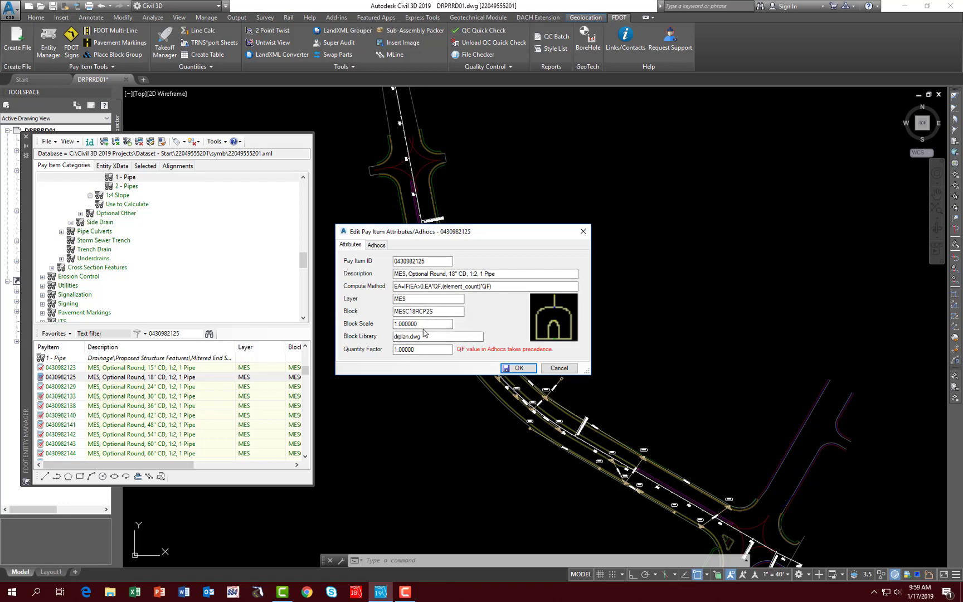
click(377, 246)
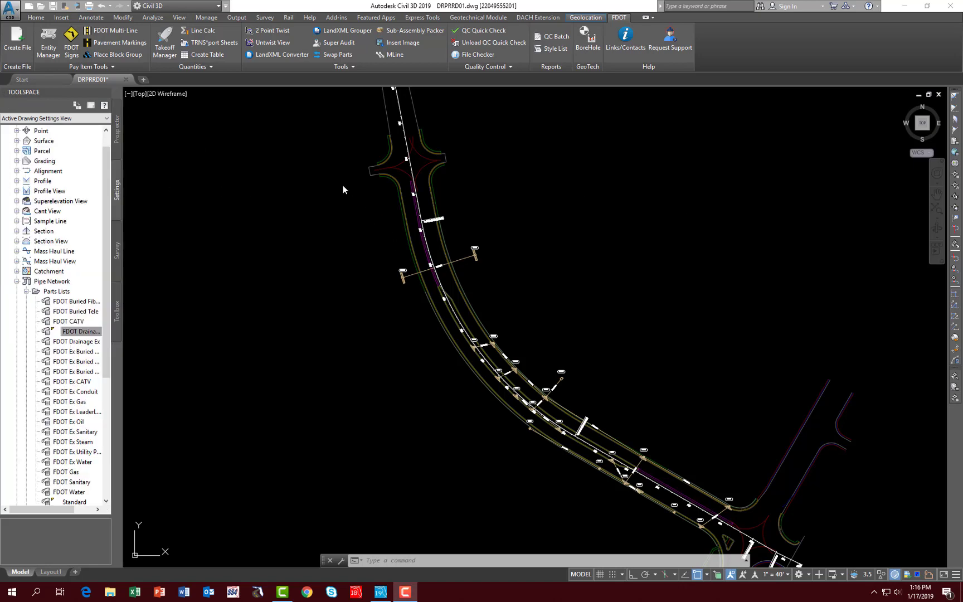
Step: Start a new drawing from the template listed directly after fdotdefault.dwt
click(31, 79)
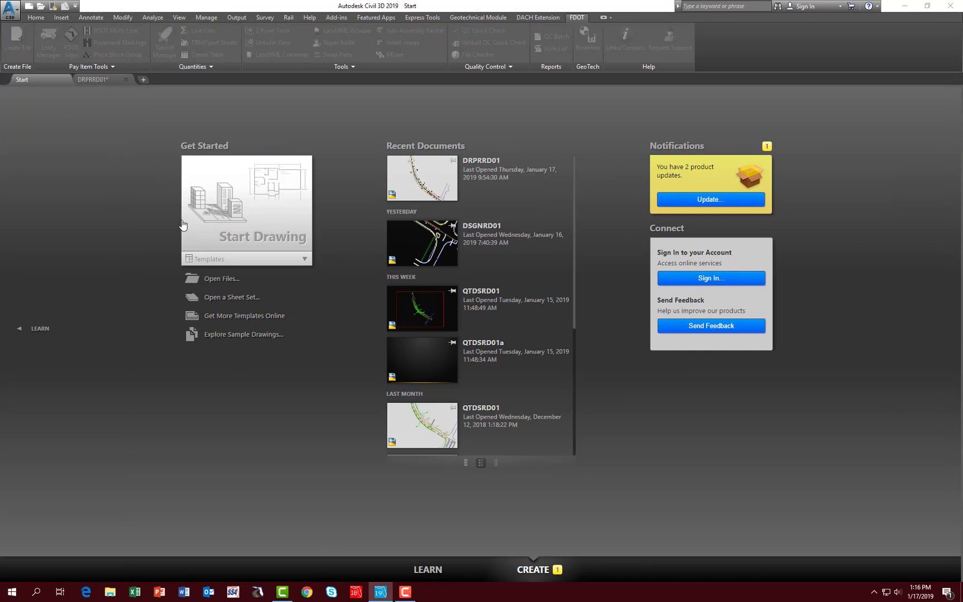
click(209, 260)
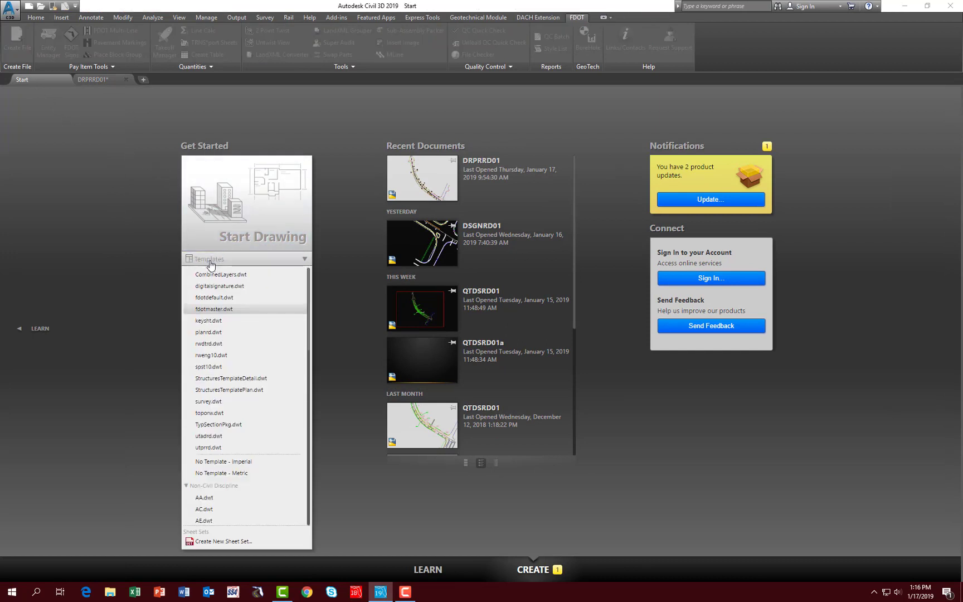
click(210, 311)
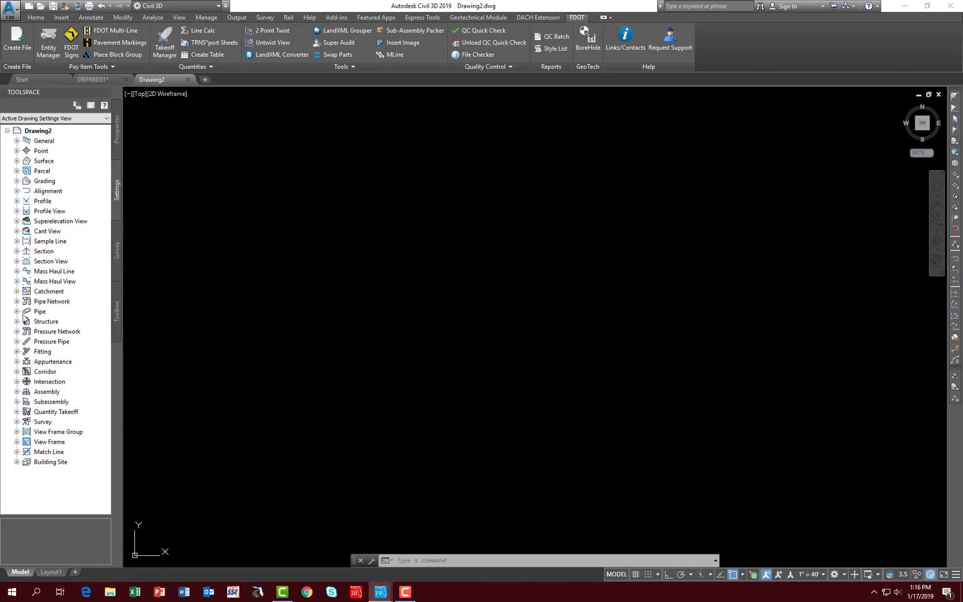
Step: Open the FDOT Drainage parts list from the new drawing's pipe network settings
click(17, 301)
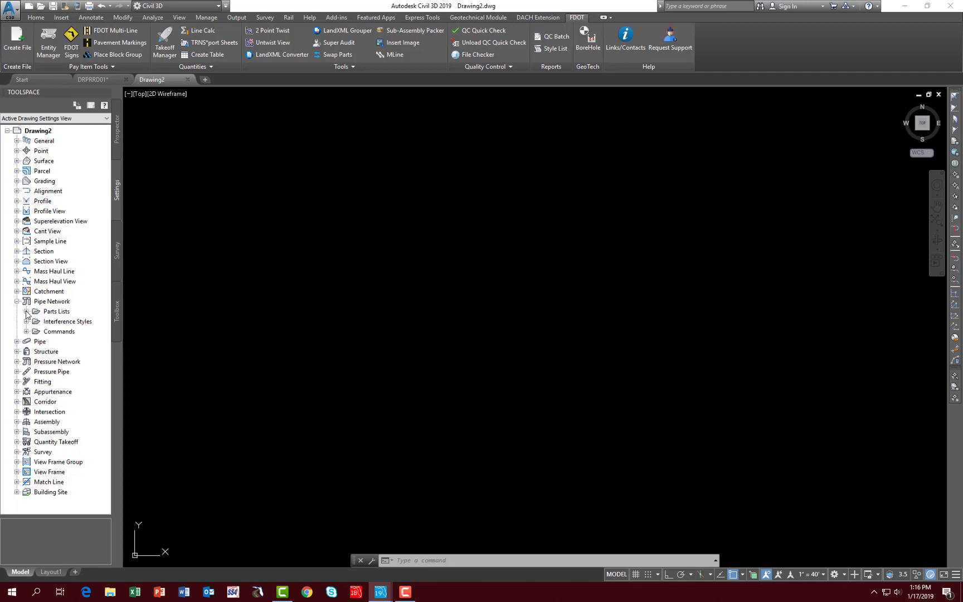
click(26, 313)
click(80, 331)
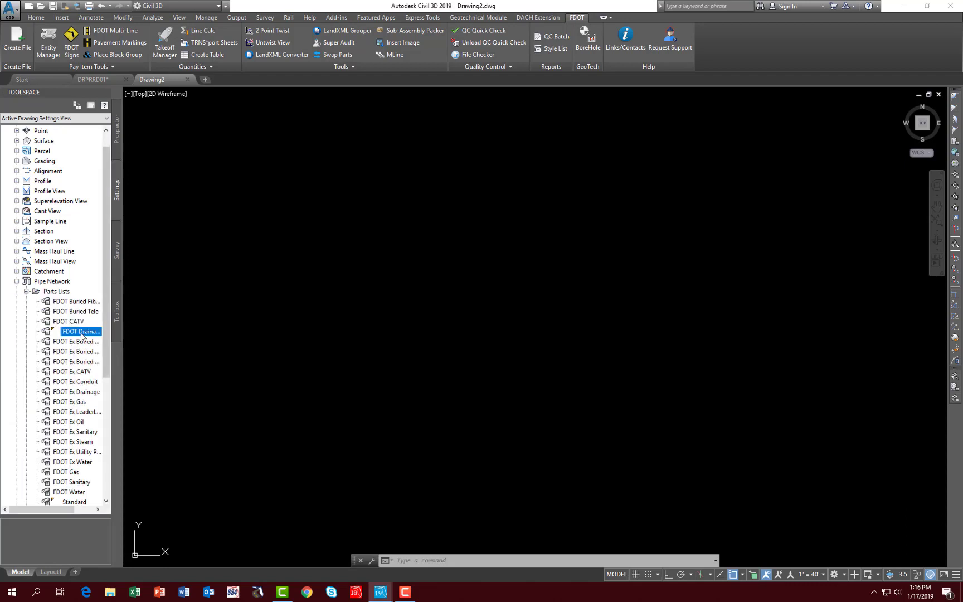
right_click(82, 335)
click(99, 340)
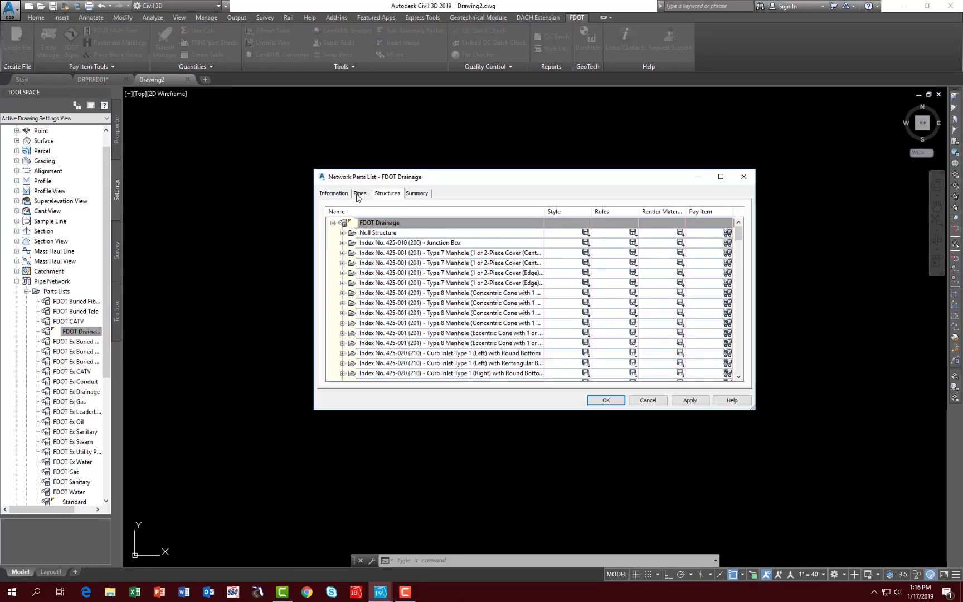
Step: Examine the pay items assigned to the Pipe Culvert S/CD sizes in the parts list
click(359, 194)
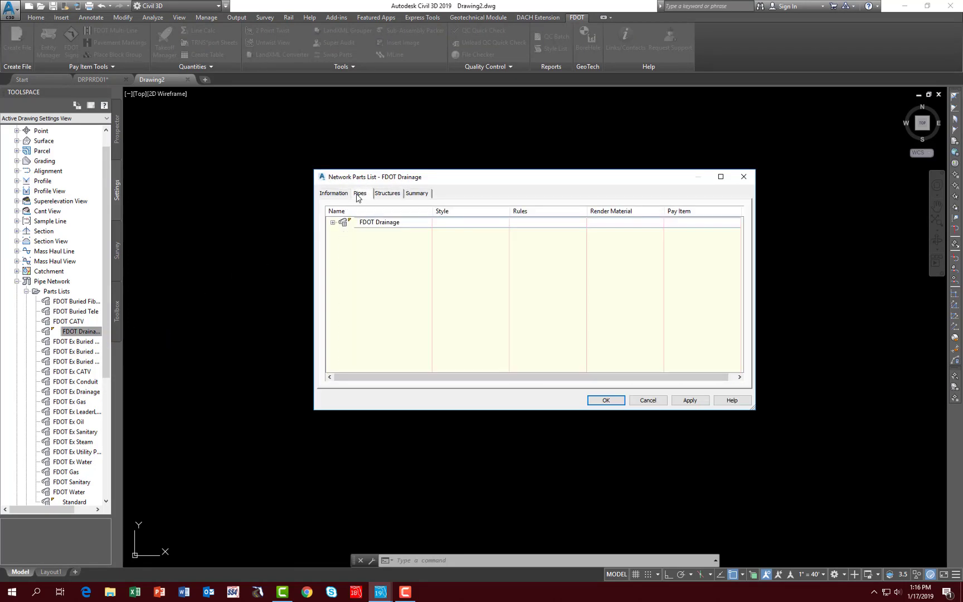
click(333, 222)
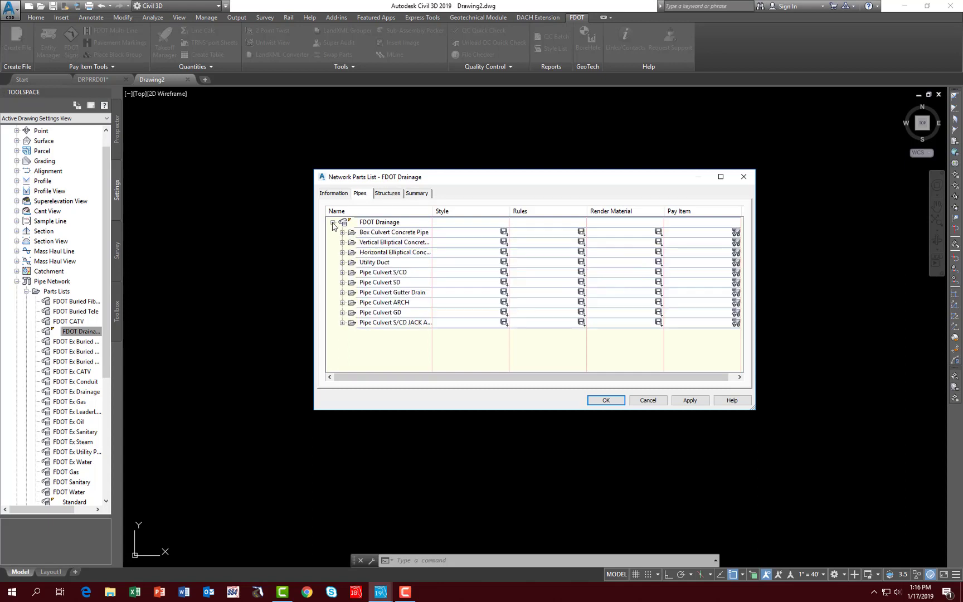
click(343, 273)
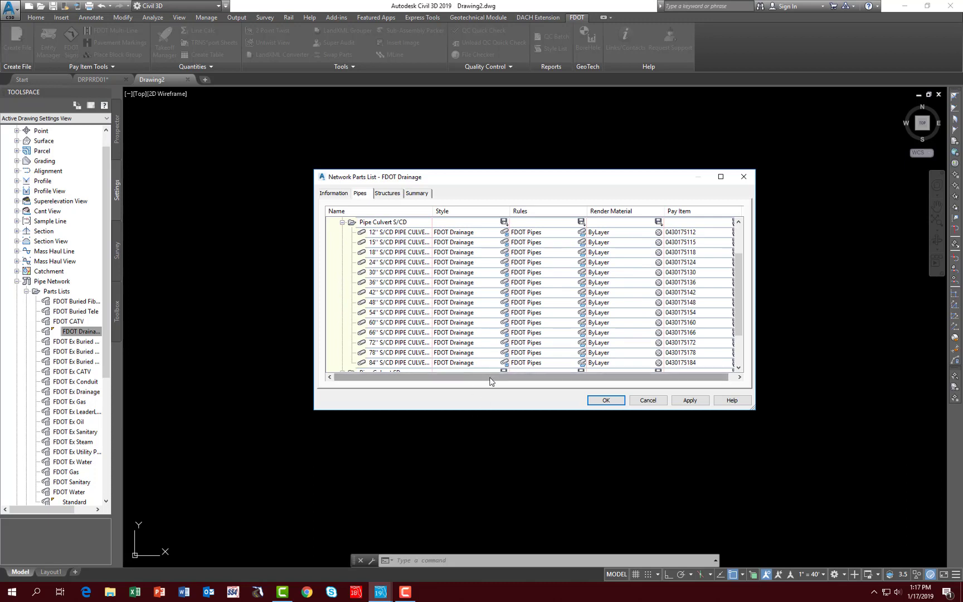
drag(491, 381, 527, 382)
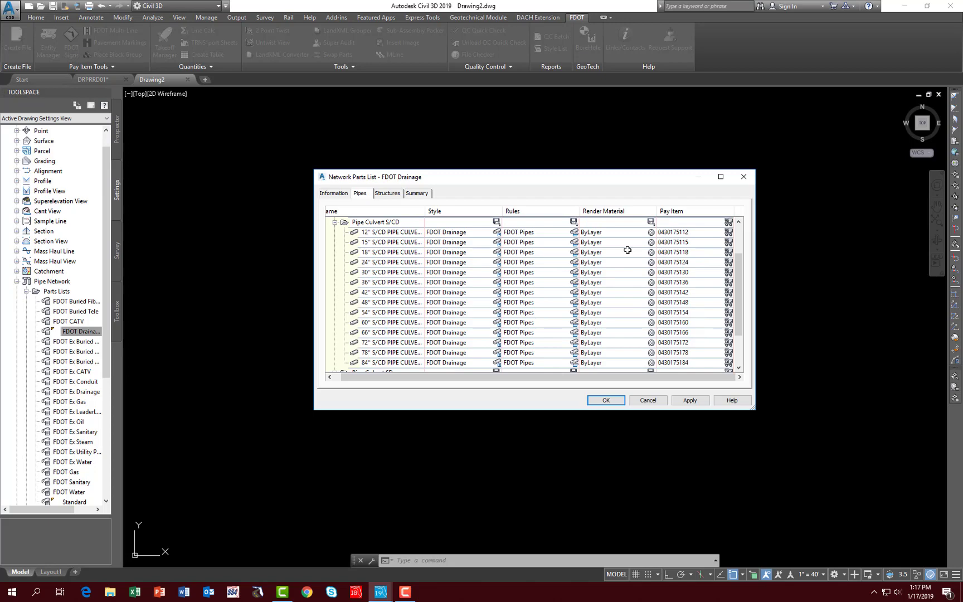
Step: Examine the pay items assigned to the Index No. 425-001 (201) Type 7 Manhole (Edge) structures, then collapse that family
click(387, 194)
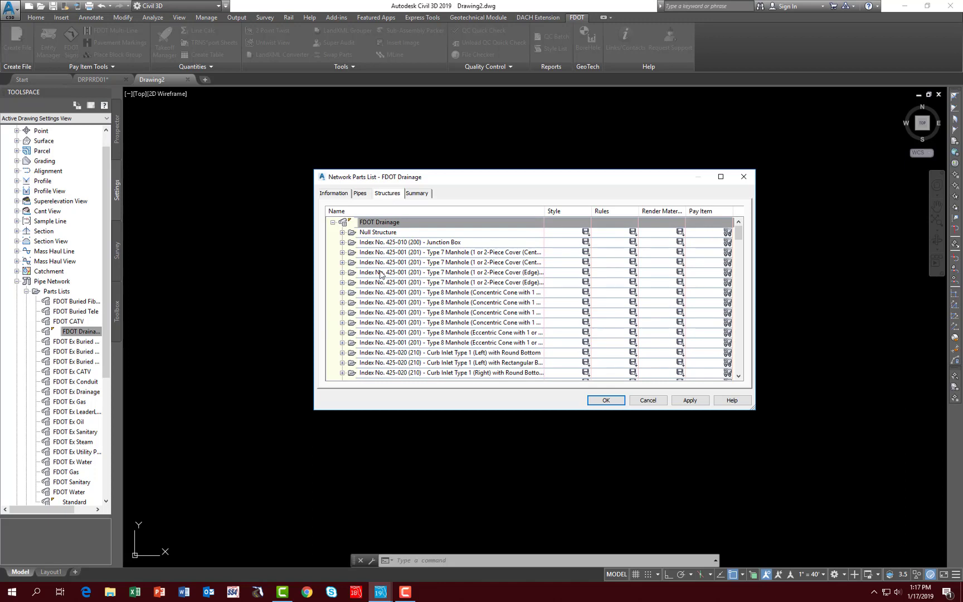
click(342, 273)
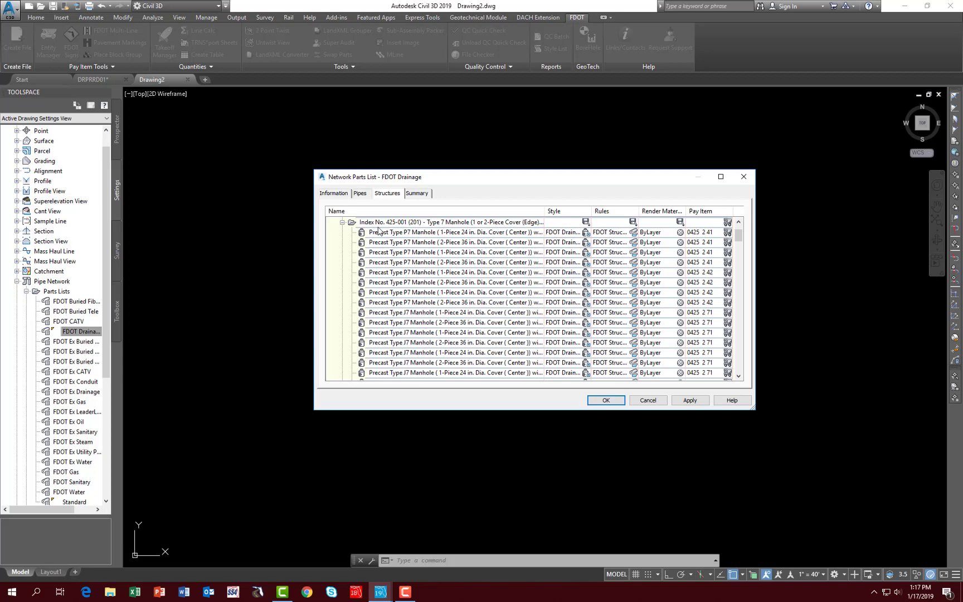
click(344, 222)
Step: Inspect the pay items of the 15 in. U-Type Concrete Endwall without Baffles under Index No. 430-011 (261)
scroll(383, 295, down, 5)
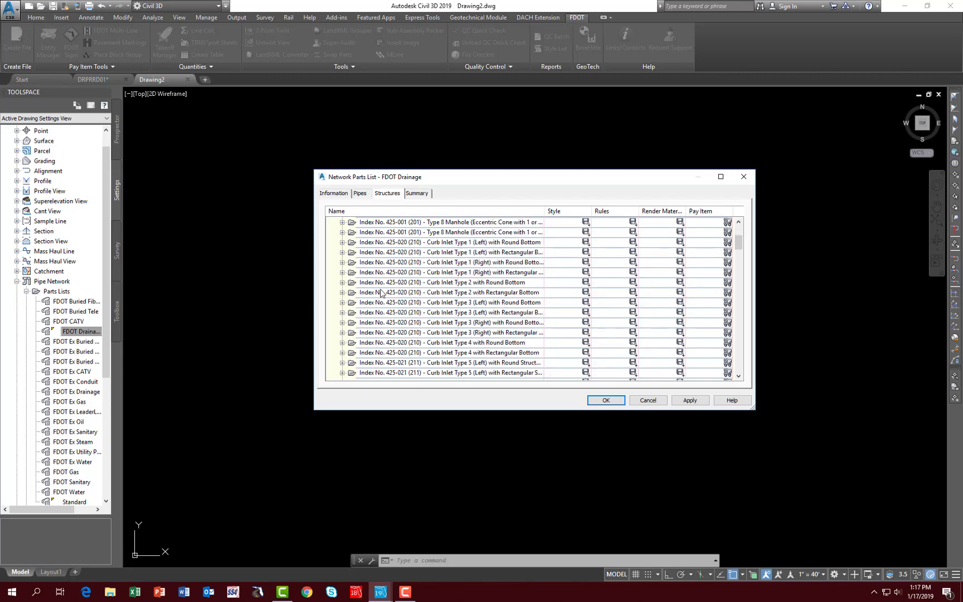
scroll(385, 296, down, 7)
scroll(389, 303, down, 15)
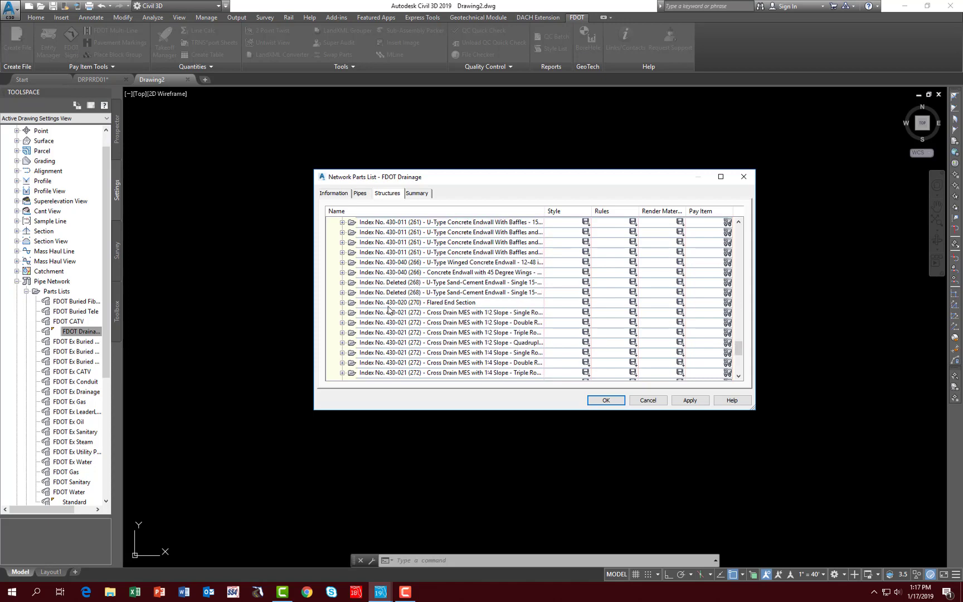
scroll(389, 309, up, 2)
scroll(417, 310, up, 5)
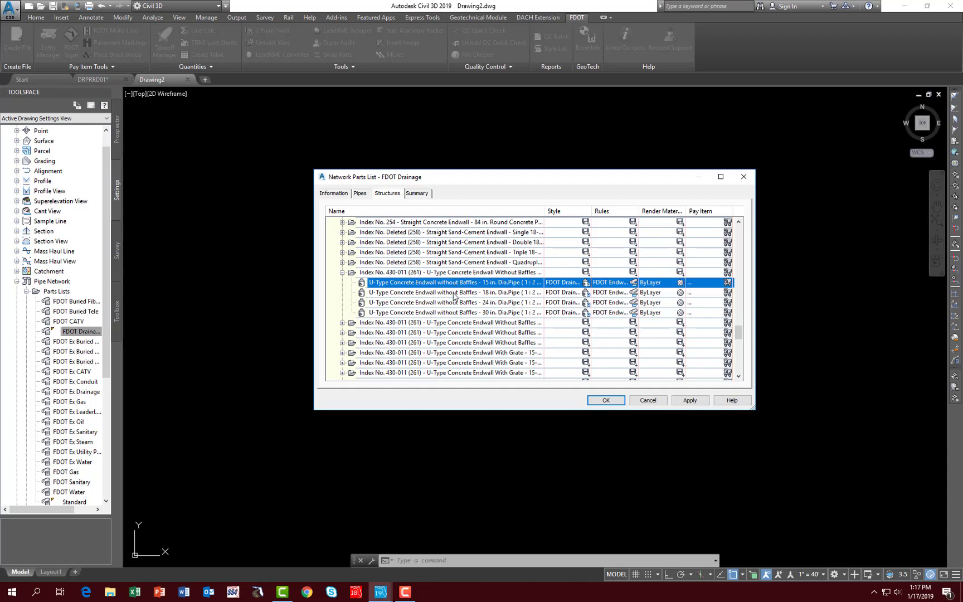
click(728, 283)
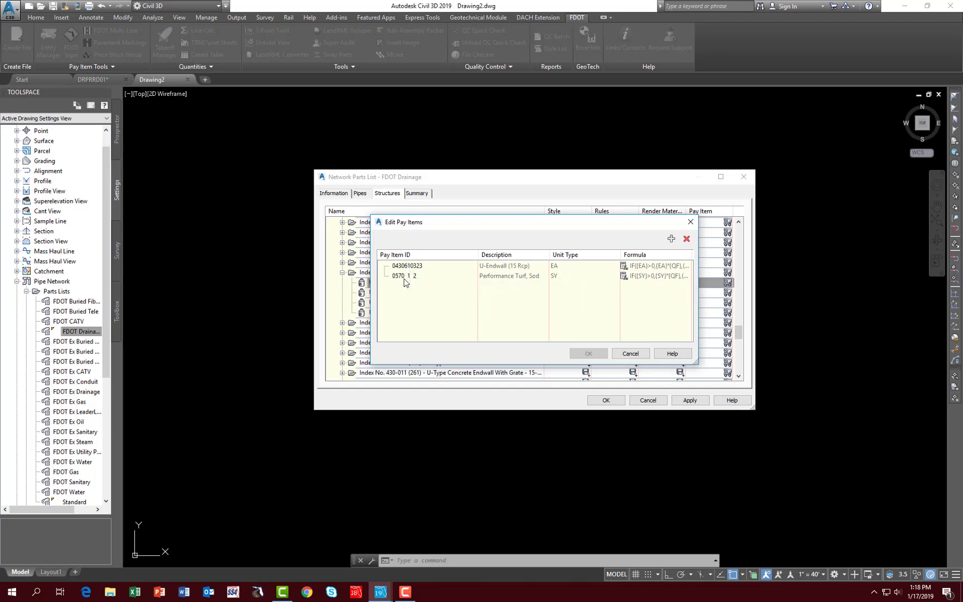
mouse_move(405, 283)
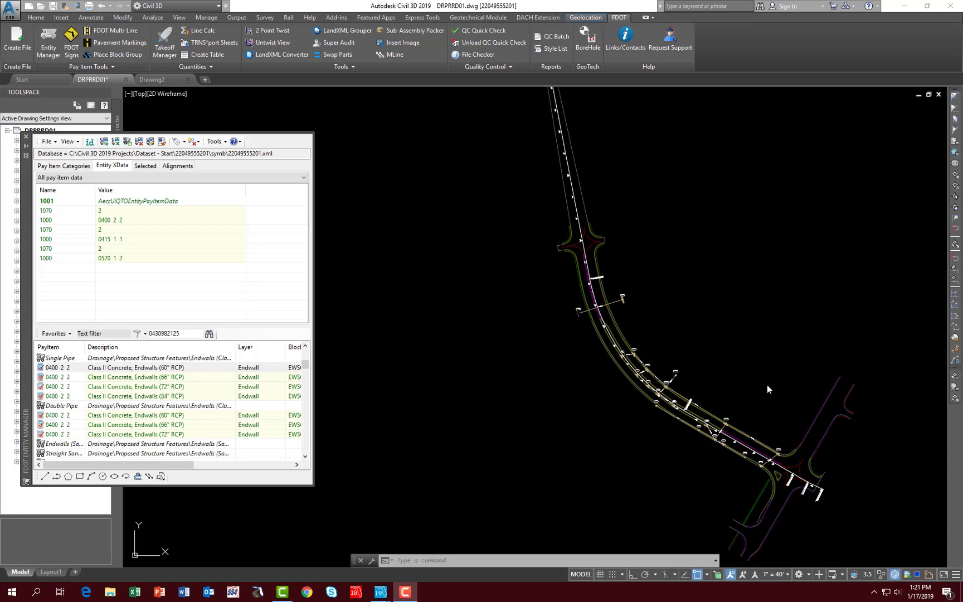
Step: Append pay item 0400 2 2, Class II Concrete, Endwalls (60" RCP), to the endwall at S-(21) in DRPRRD01
scroll(593, 307, up, 2)
scroll(607, 310, up, 8)
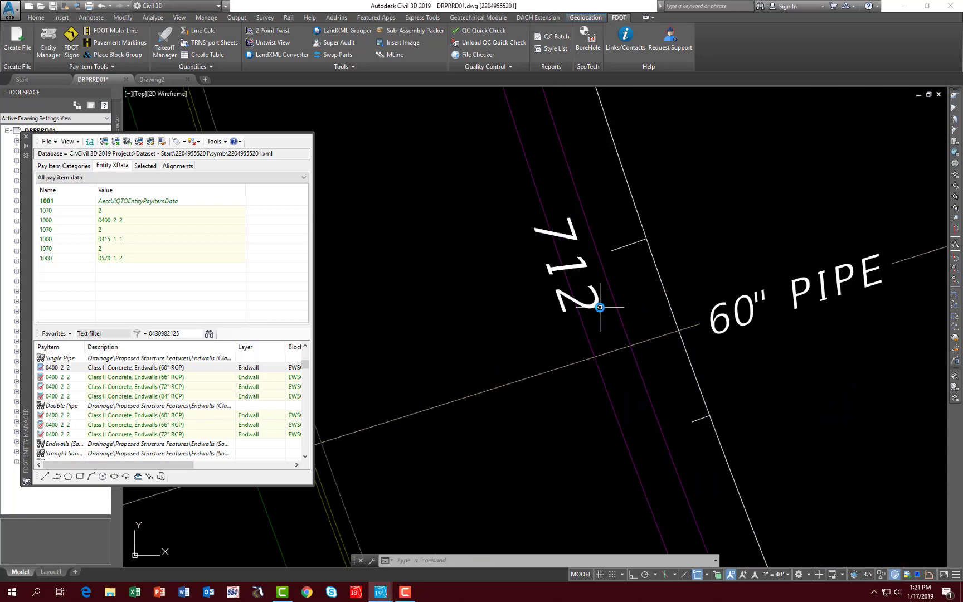
scroll(606, 311, down, 1)
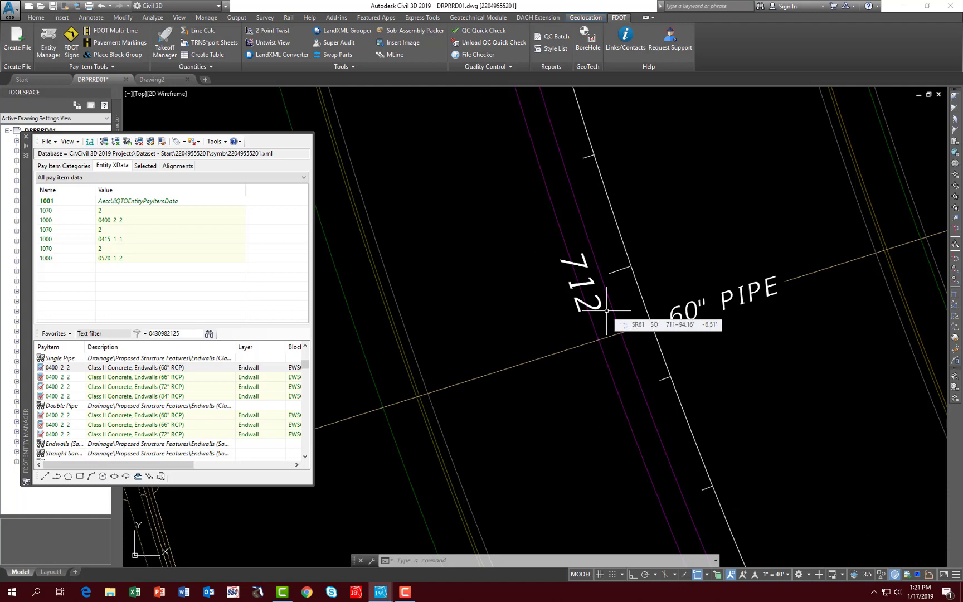
scroll(606, 311, down, 4)
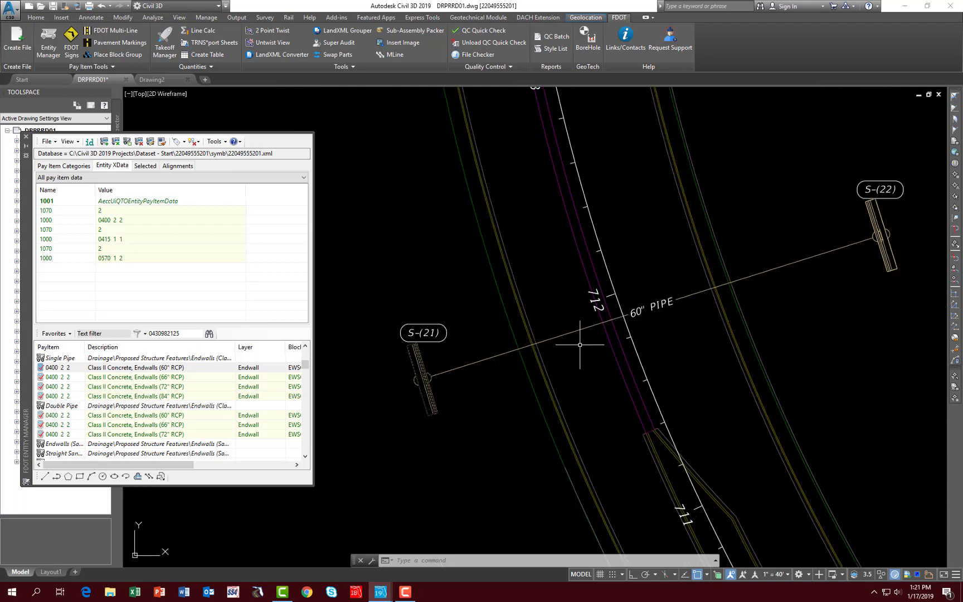
click(464, 439)
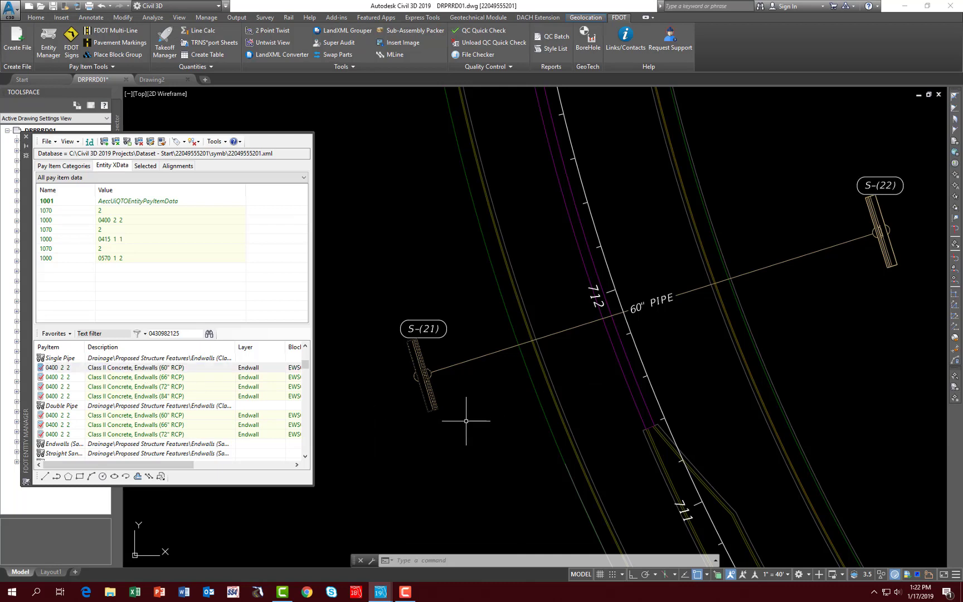
mouse_move(431, 404)
click(96, 368)
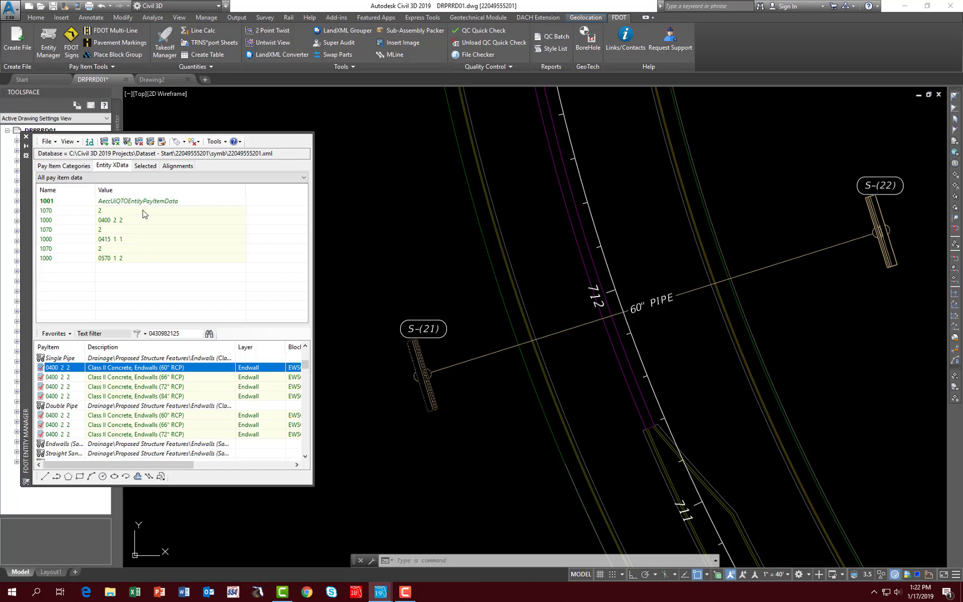
click(104, 142)
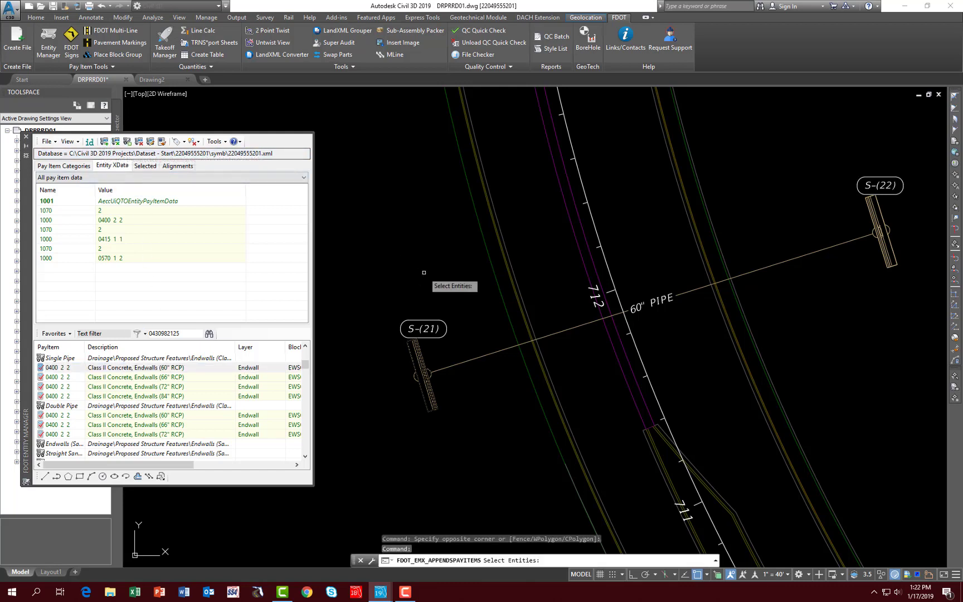
click(435, 404)
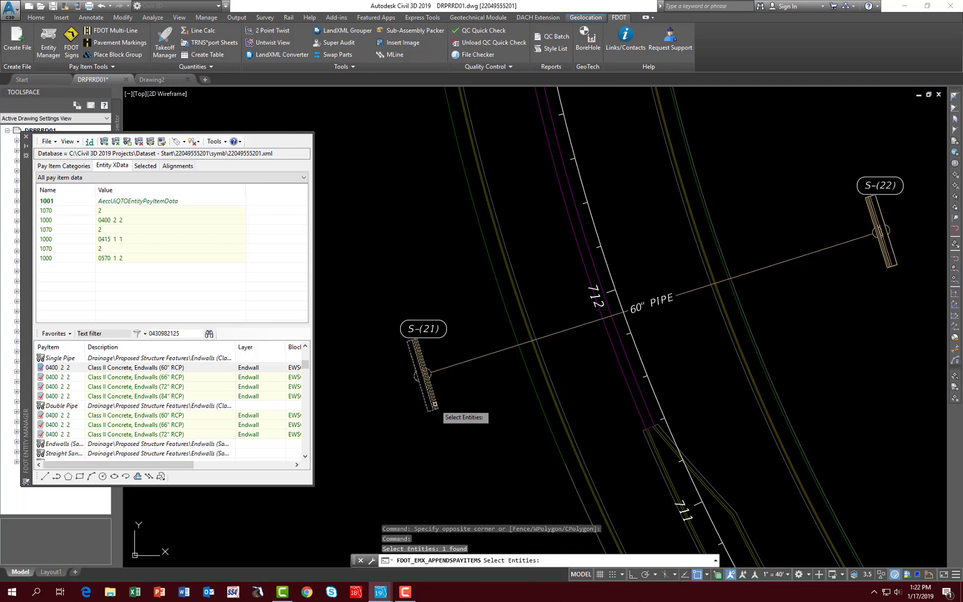
key(Return)
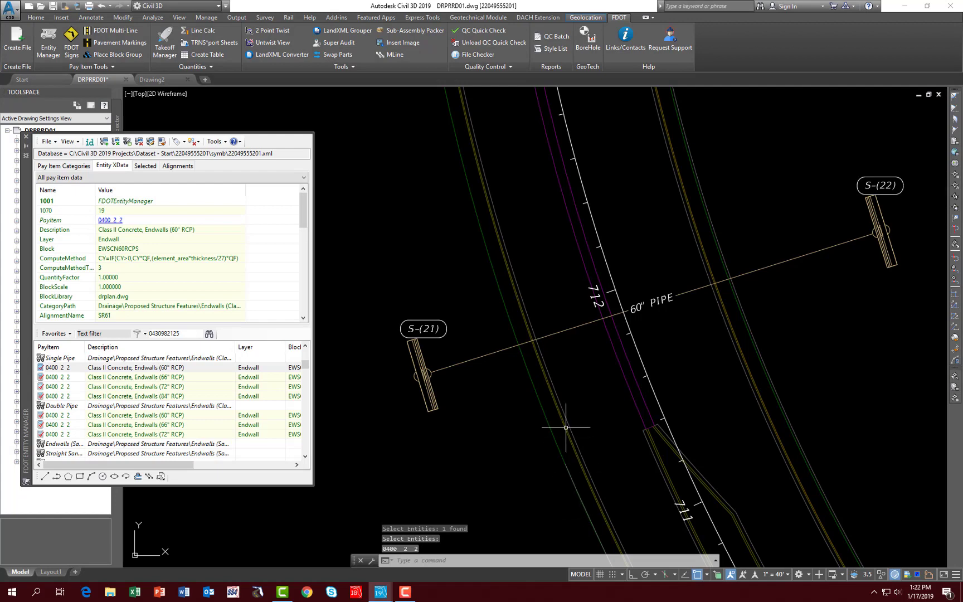
Step: Inspect the S-(21) endwall and its 60" pipe in 3D with the Object Viewer
mouse_move(432, 396)
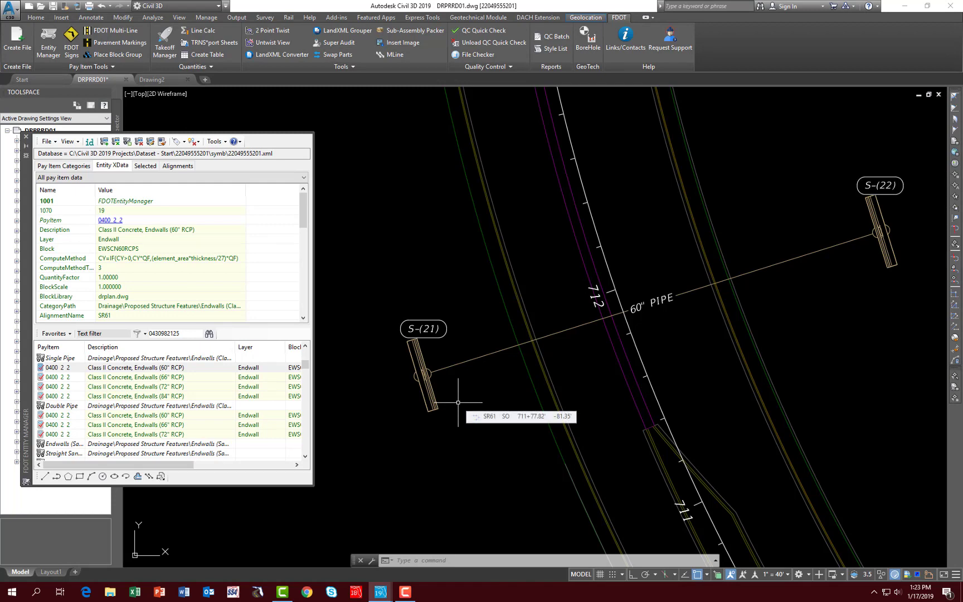
click(438, 360)
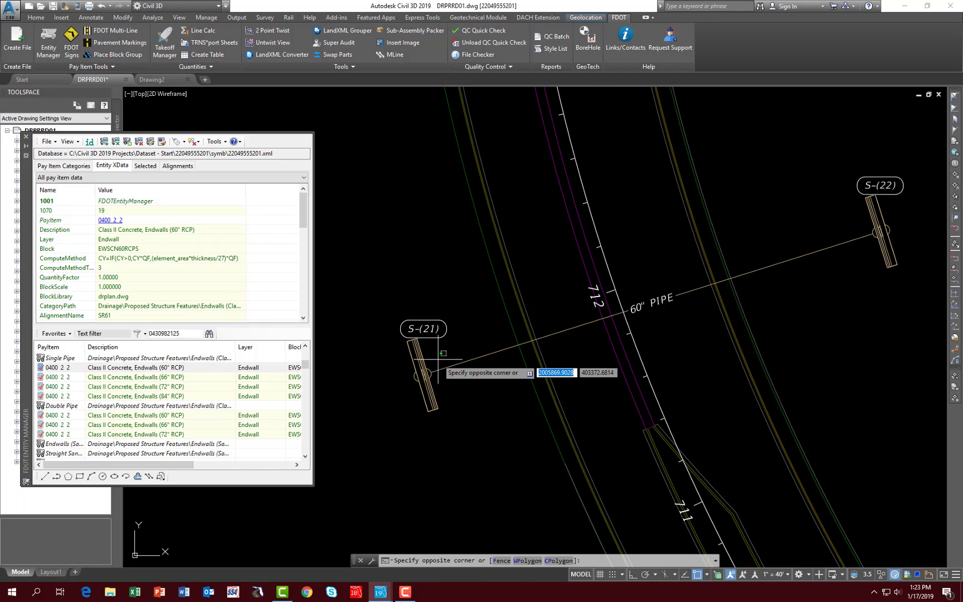
click(406, 386)
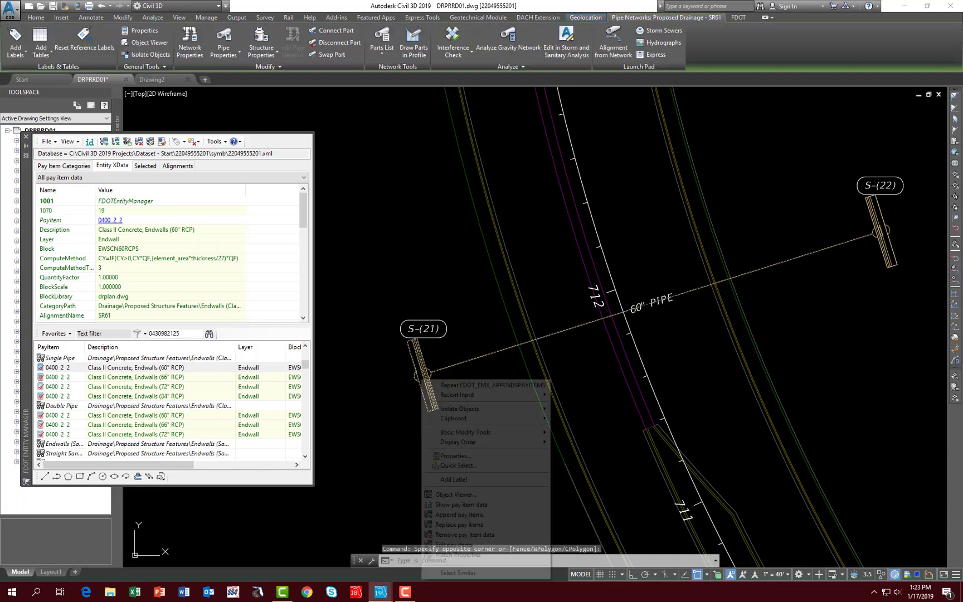
right_click(422, 385)
click(454, 495)
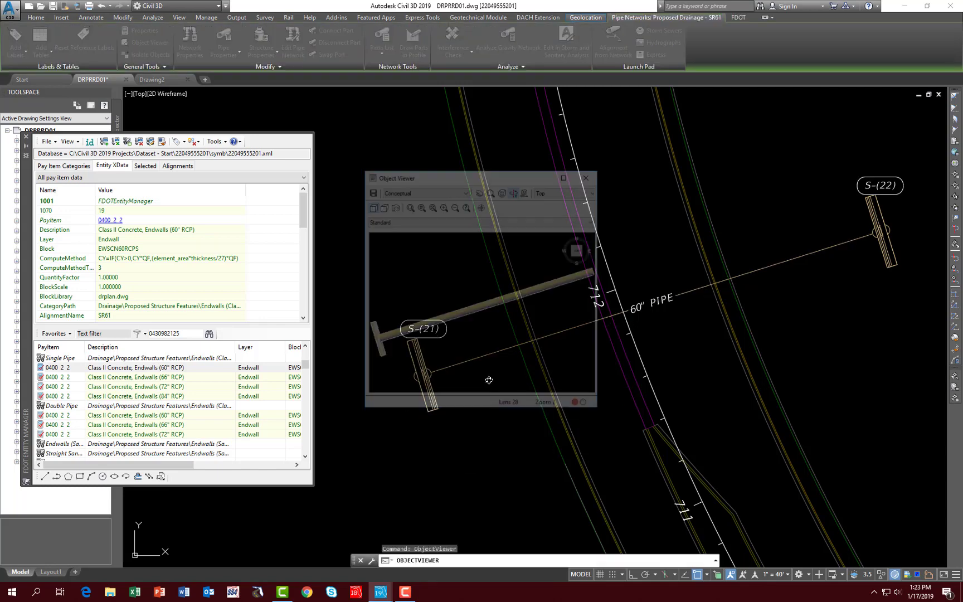
drag(482, 382, 540, 306)
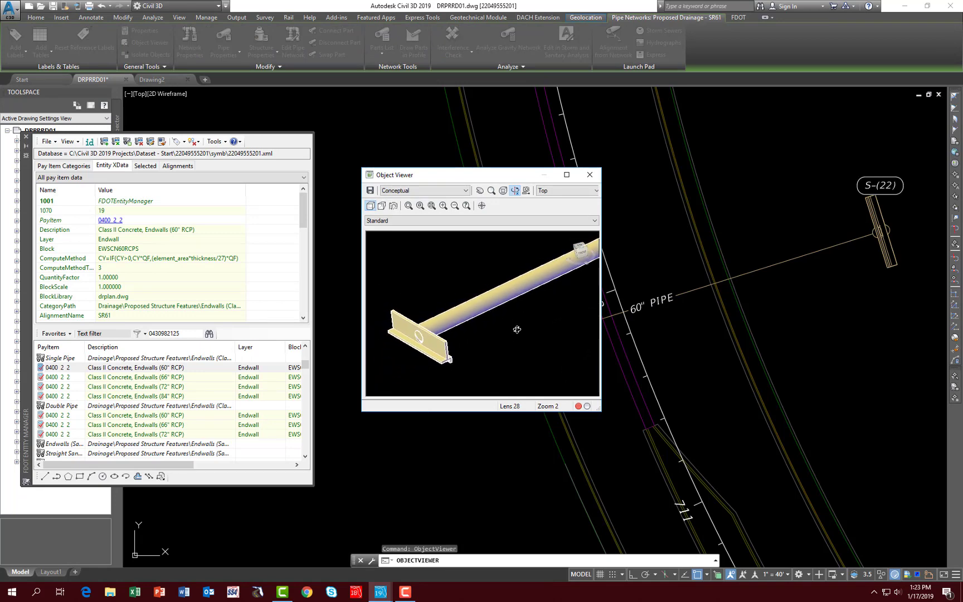
key(F10)
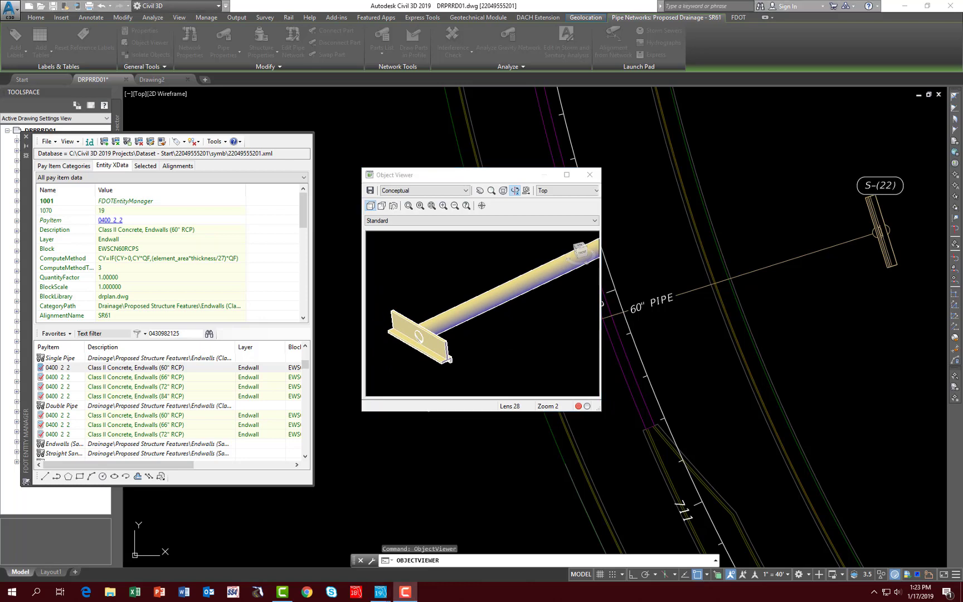